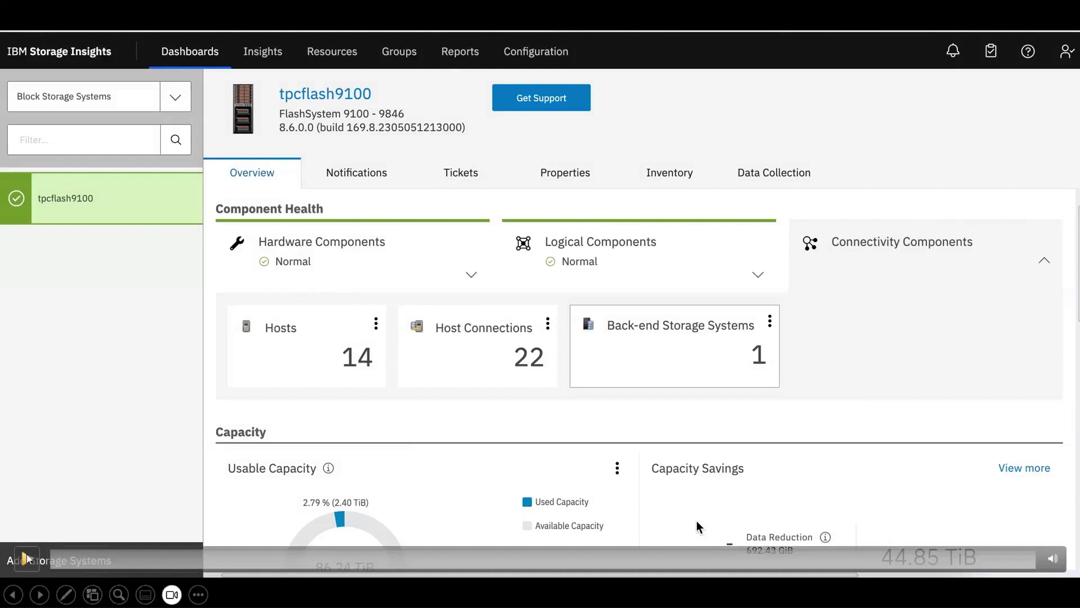
# Start playing the embedded demo video
pyautogui.click(26, 558)
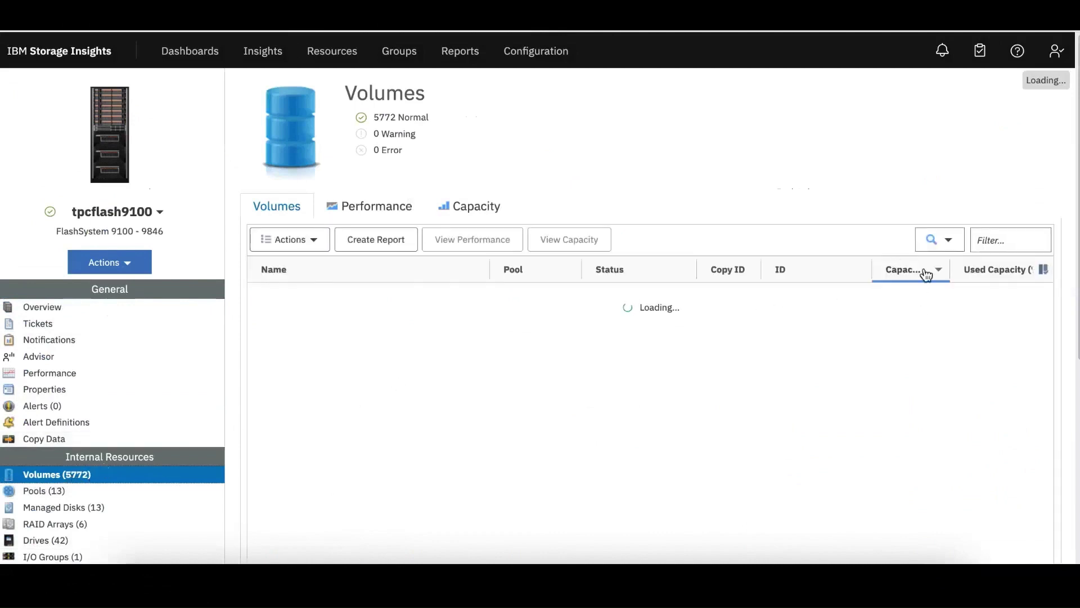
# Filter the volume table by the ID column to show ID 215
pyautogui.click(950, 241)
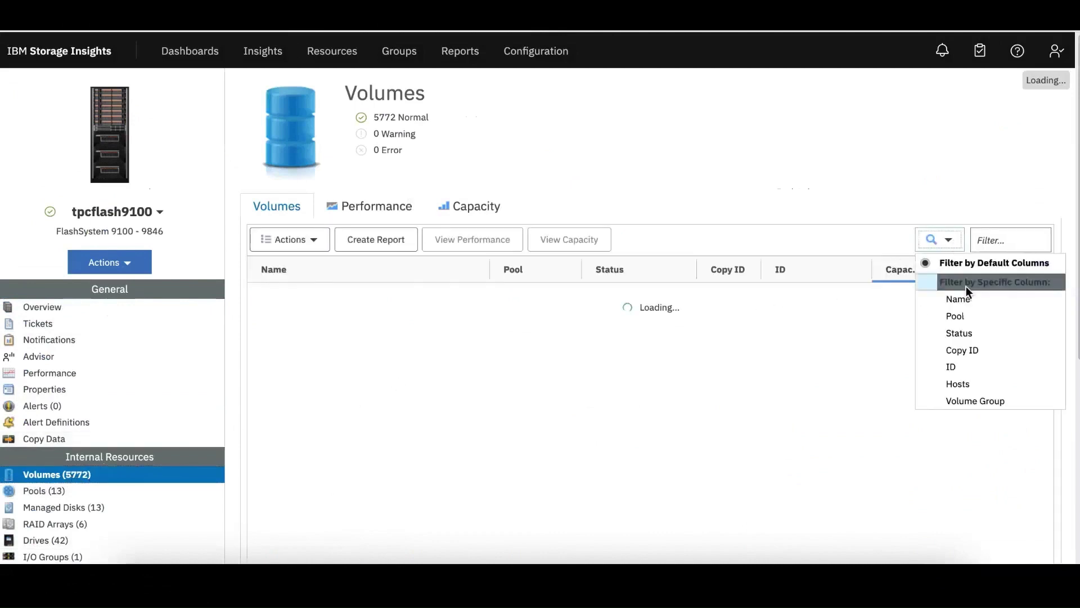
pyautogui.click(970, 366)
pyautogui.write('215')
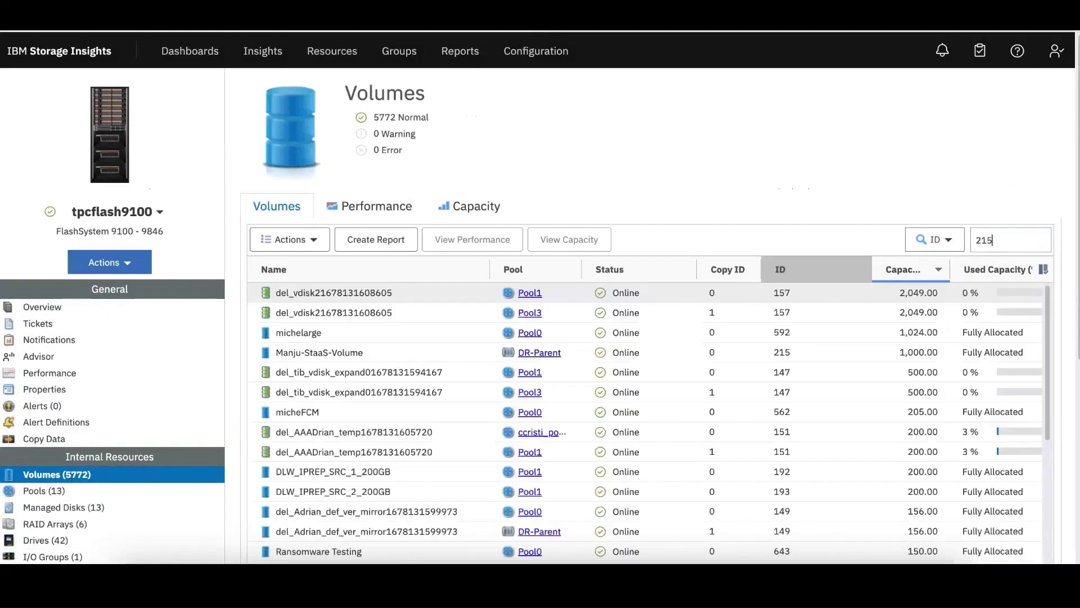
pyautogui.press('Return')
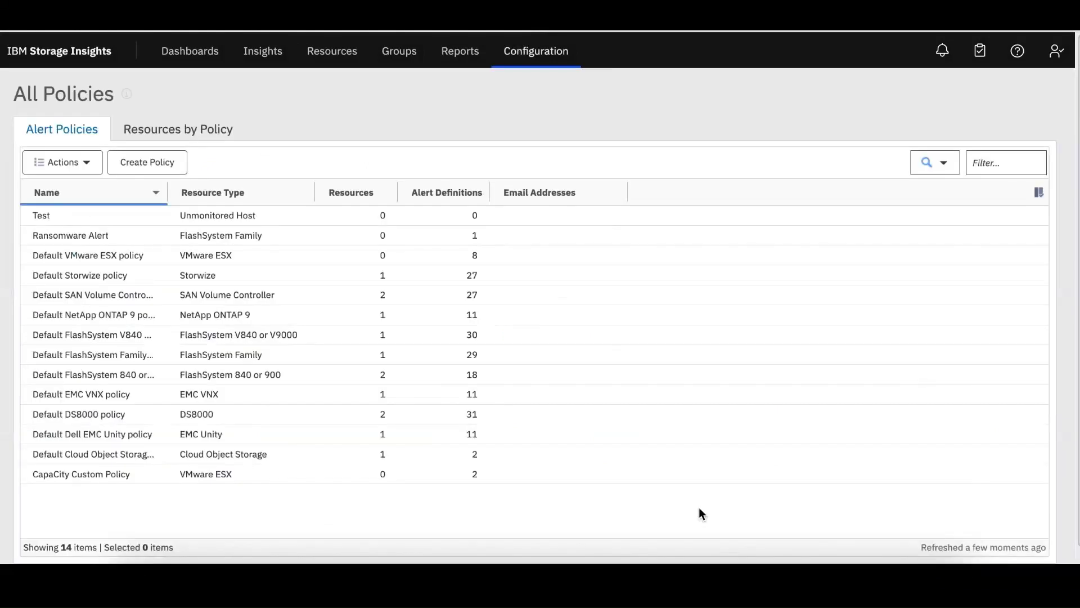
# Create Block Storage Systems policy 'Anamoly' for FlashSystem Family, covering tpcflash9100
pyautogui.click(157, 167)
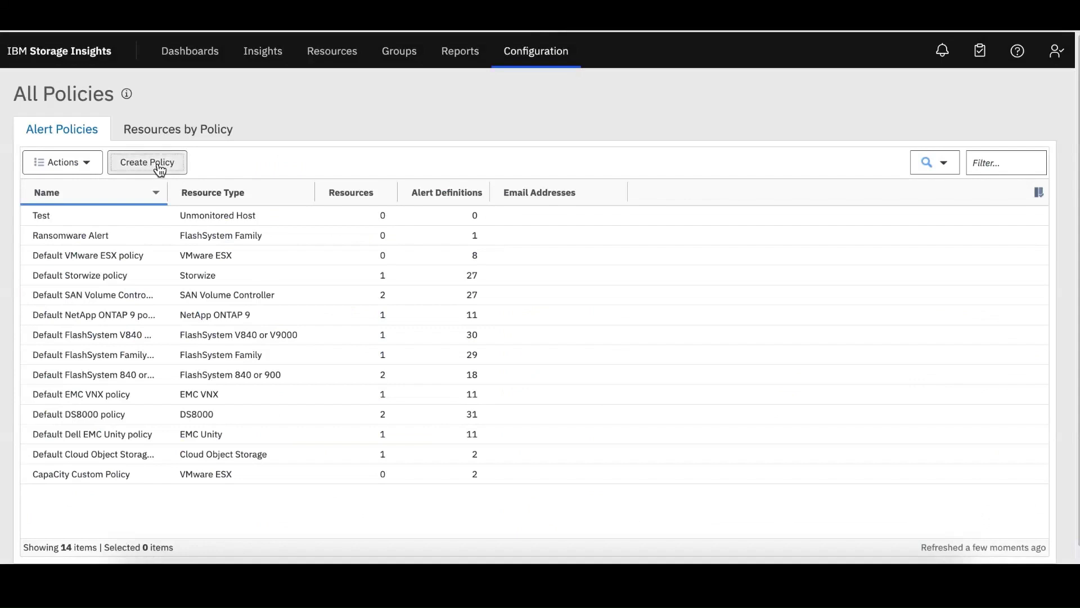
pyautogui.write('A')
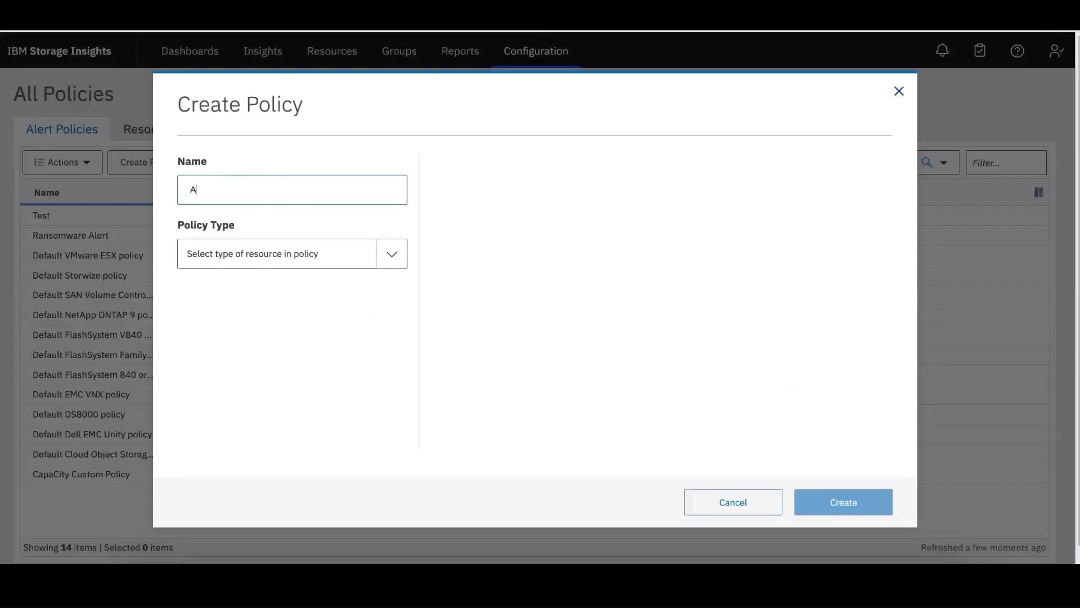
pyautogui.write('namoly')
pyautogui.click(398, 258)
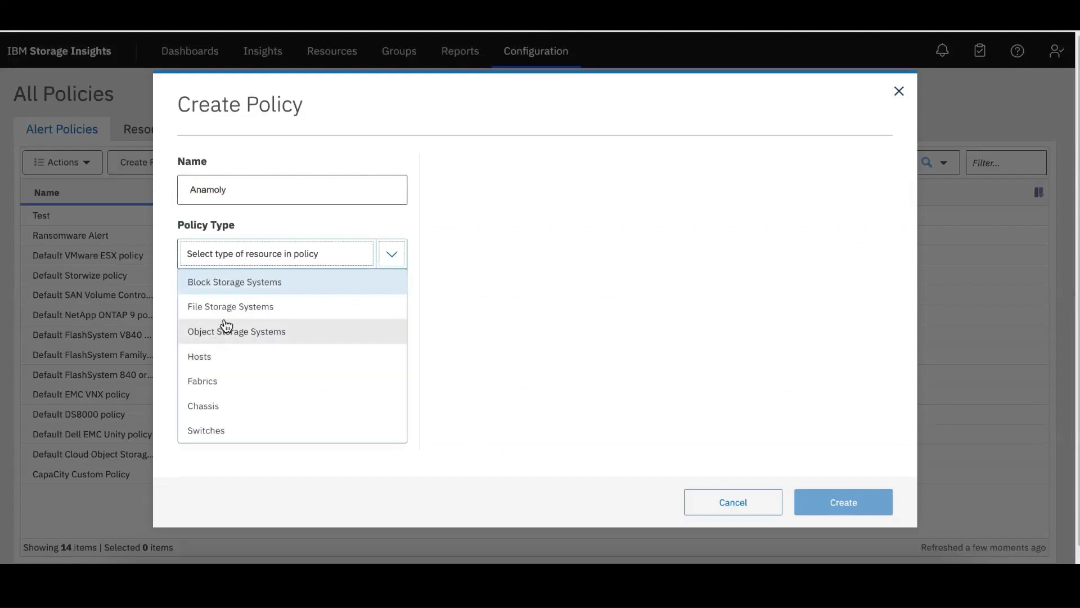
pyautogui.click(237, 286)
pyautogui.click(336, 325)
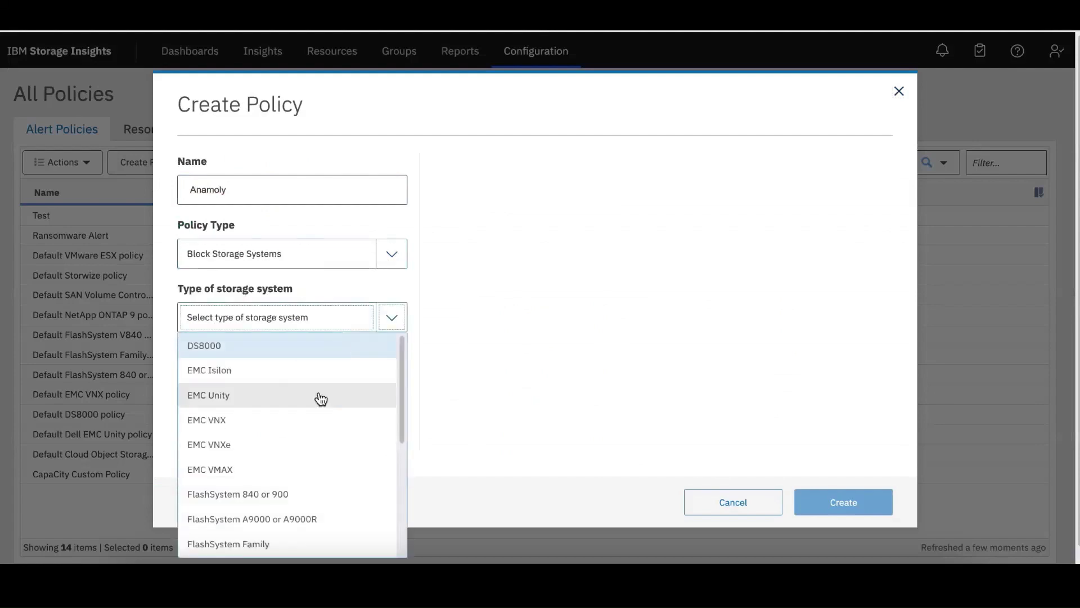
pyautogui.click(288, 544)
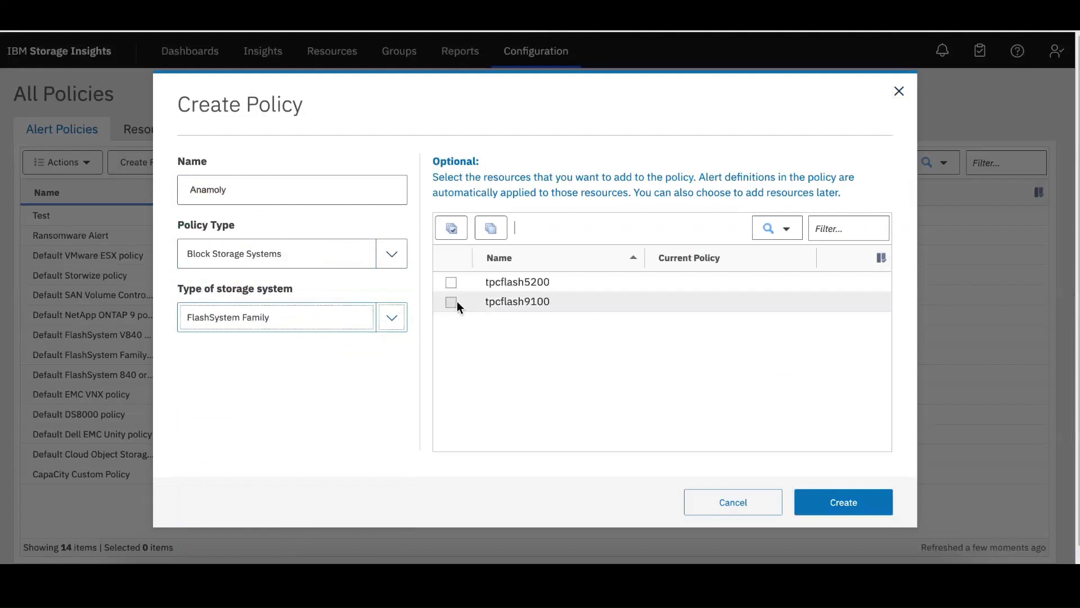
pyautogui.click(451, 302)
pyautogui.click(859, 509)
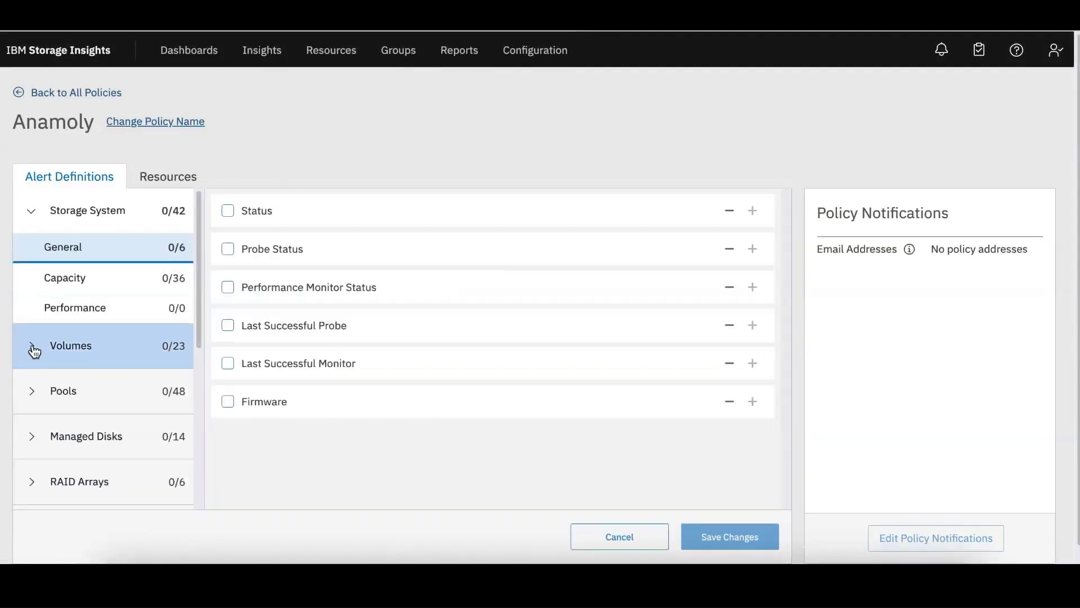
# Enable a Critical volume Workload Anomaly Event alert with override e-mail recipients and save it
pyautogui.click(32, 348)
pyautogui.click(103, 353)
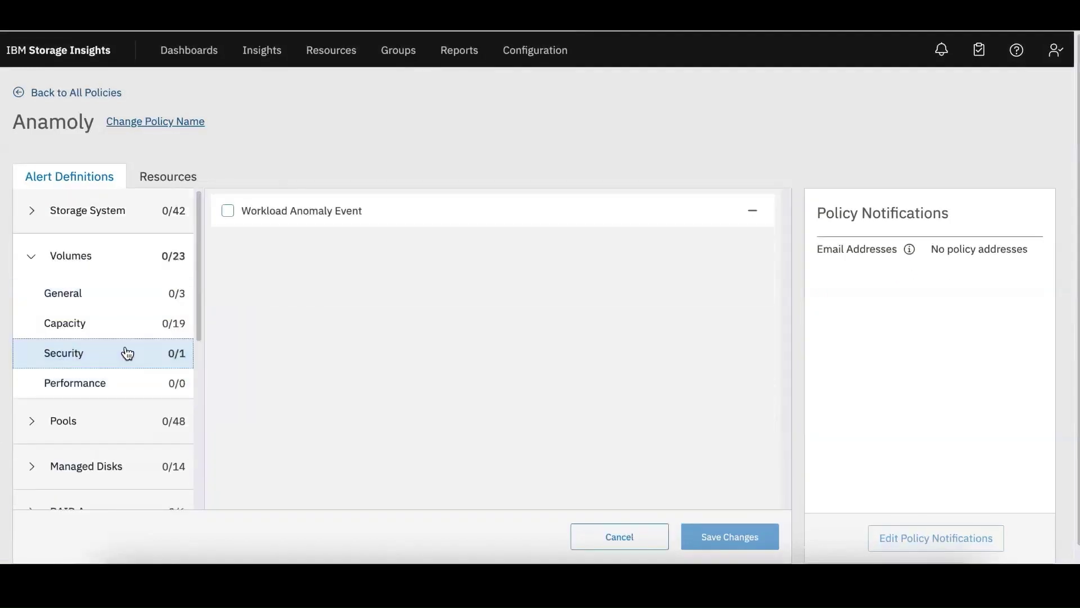
pyautogui.click(228, 211)
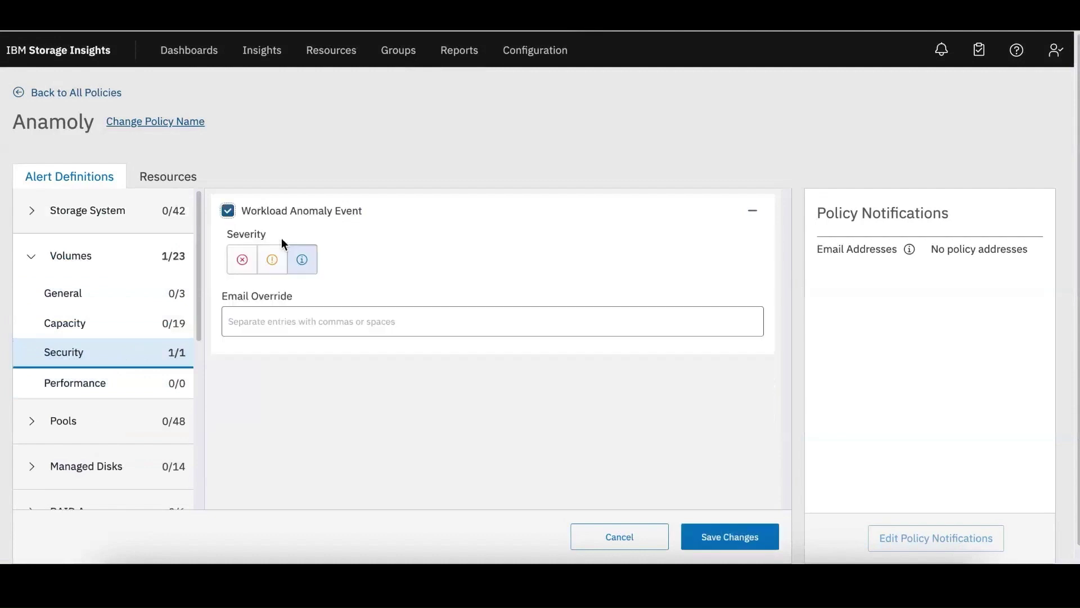
pyautogui.click(302, 315)
pyautogui.hotkey('ctrl', 'v')
pyautogui.click(242, 264)
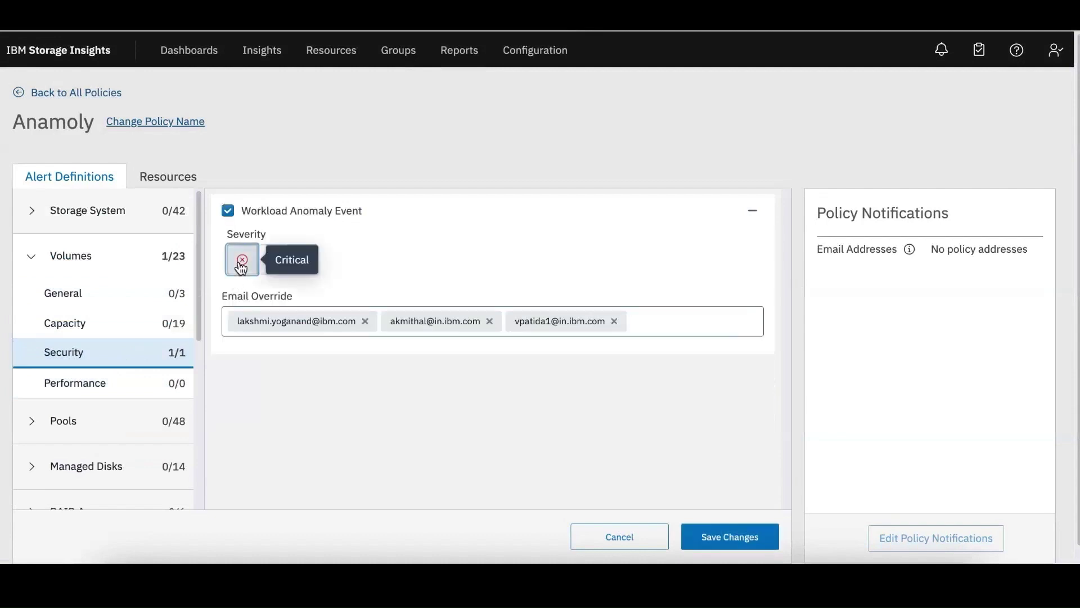
pyautogui.click(746, 537)
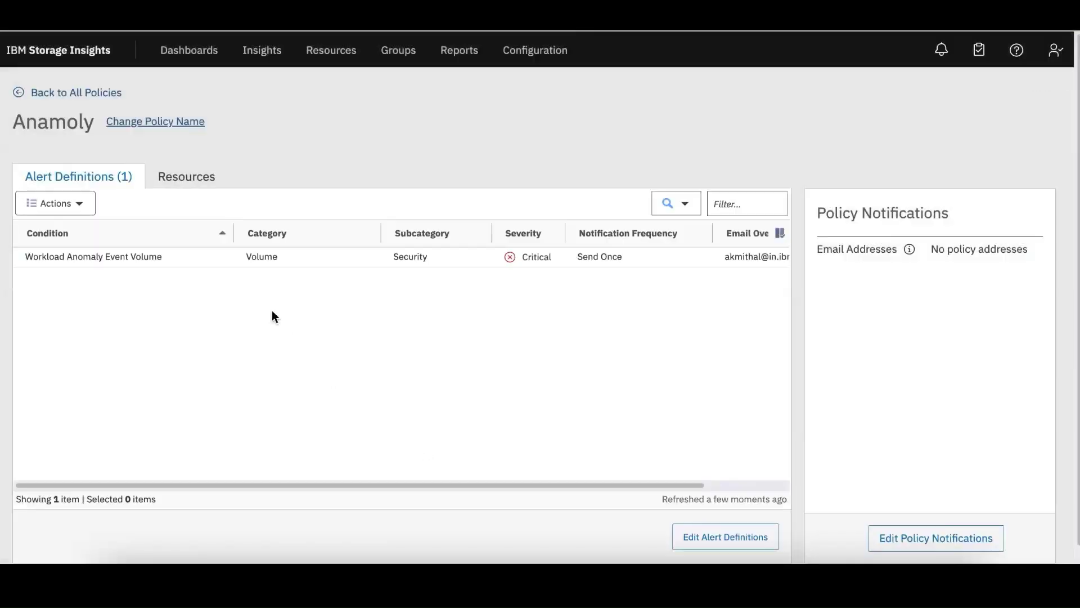
pyautogui.click(403, 262)
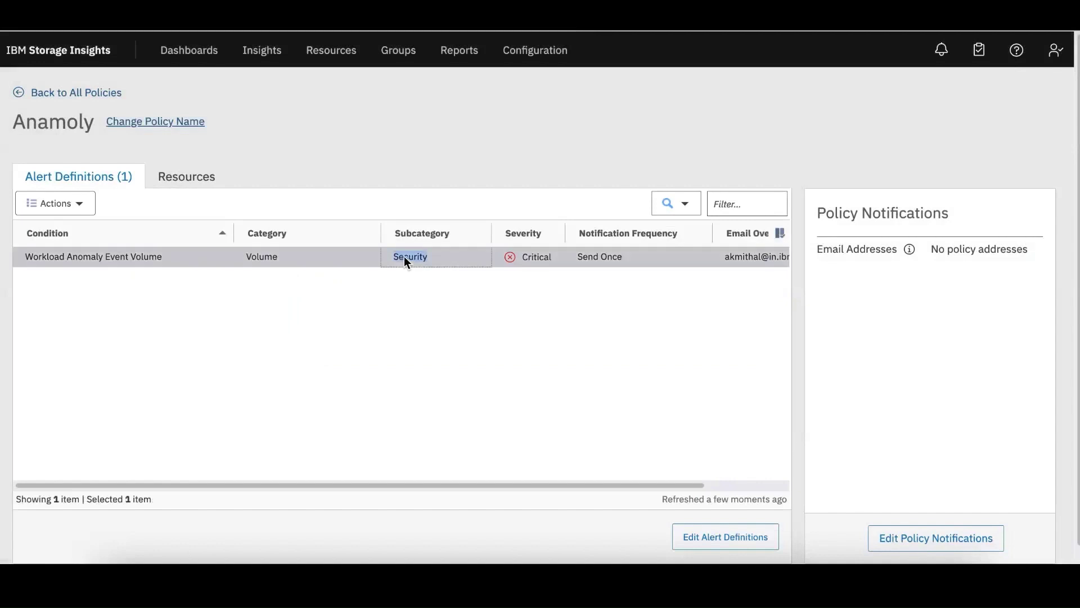
pyautogui.doubleClick(154, 262)
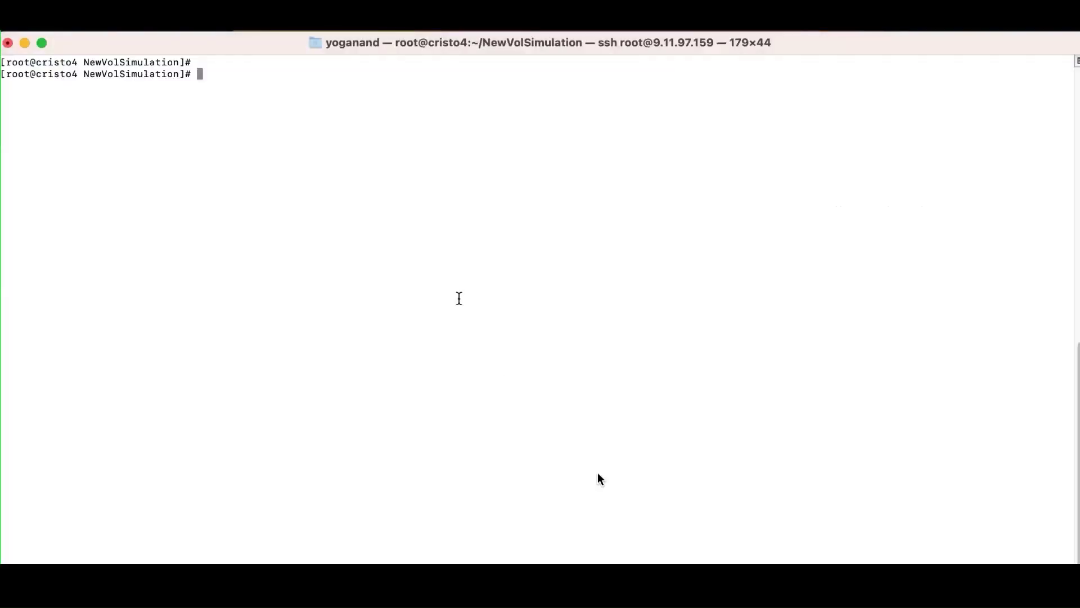
# Run df -hk to show the host's filesystem usage
pyautogui.write('df -')
pyautogui.write('hk')
pyautogui.press('Return')
# Move into /root/NewVolSimulation and list its files with ls -ltr
pyautogui.write('cd /root/NewVolSimulation')
pyautogui.press('Return')
pyautogui.press('Return')
pyautogui.press('Return')
pyautogui.press('Return')
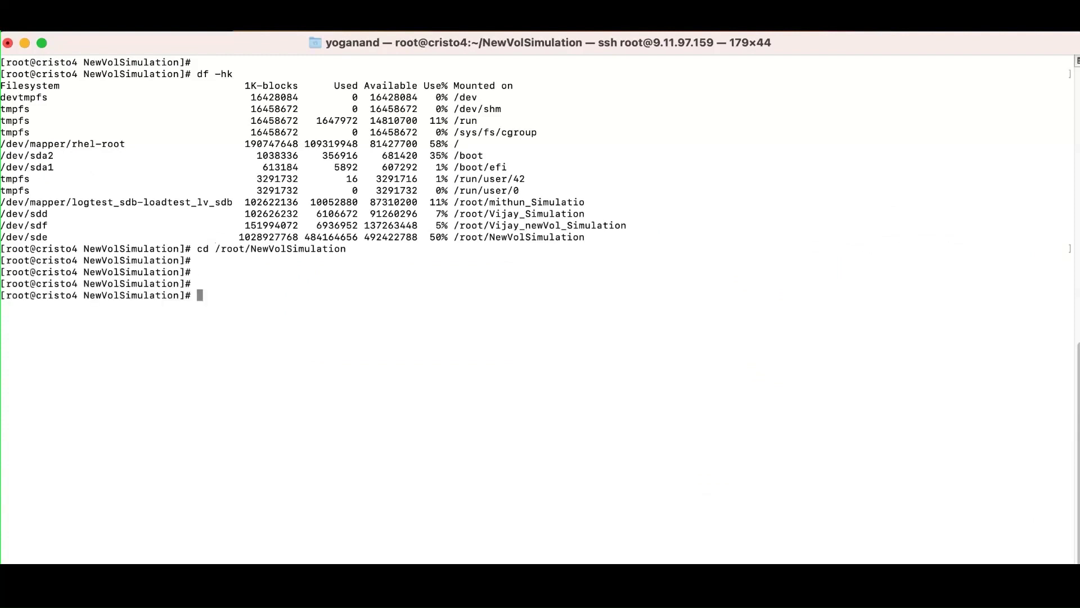
pyautogui.press('Return')
pyautogui.write('ls -ltr')
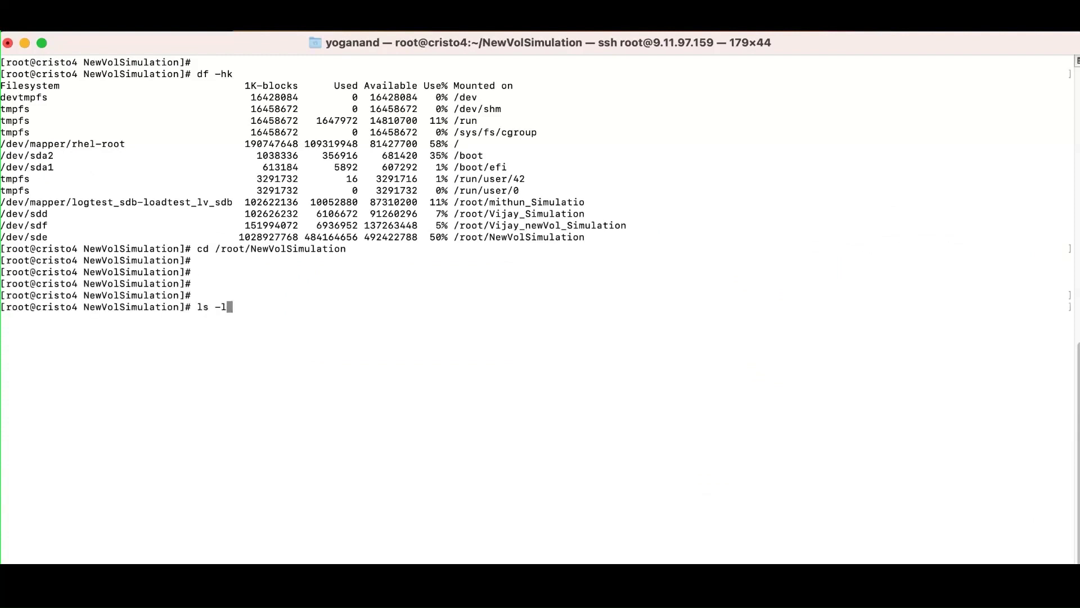
pyautogui.press('Return')
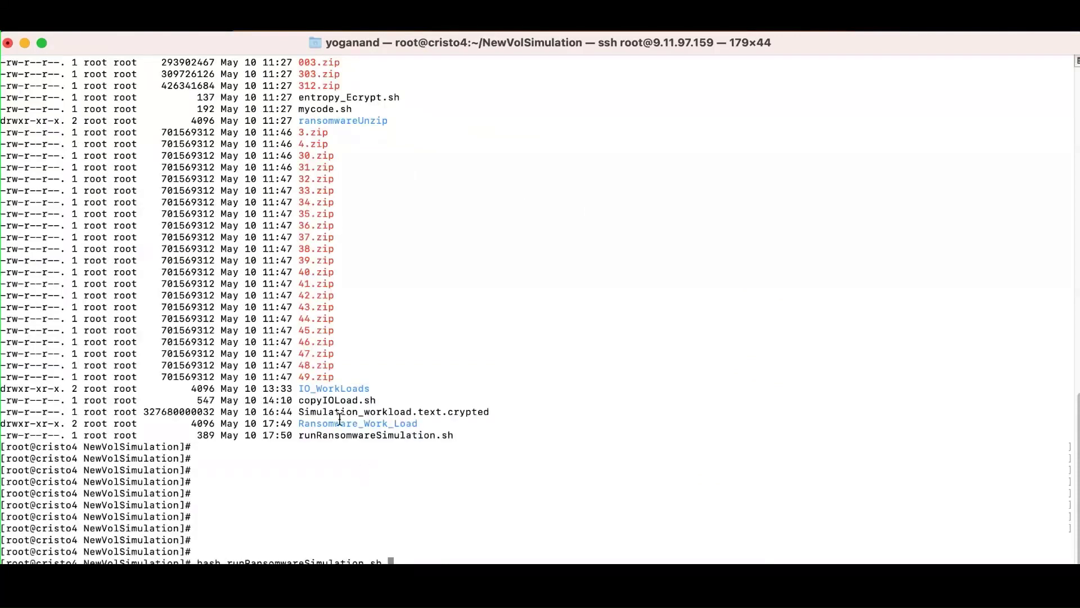
# Pass Ransomware_Work_Load as the argument to bash runRansomwareSimulation.sh
pyautogui.doubleClick(339, 423)
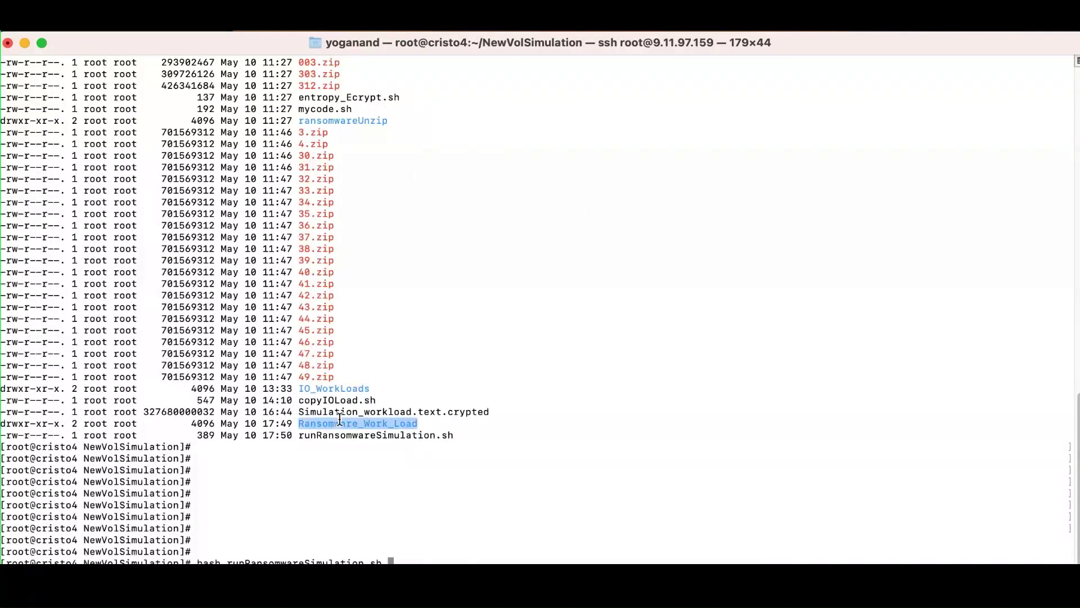
pyautogui.write('Ransomware_Work_Load')
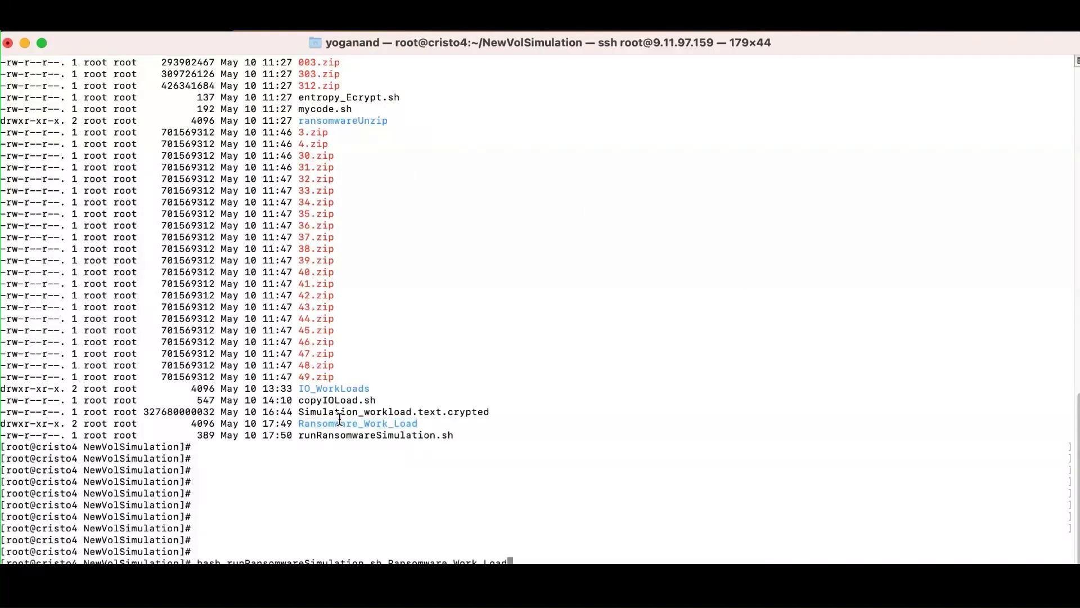
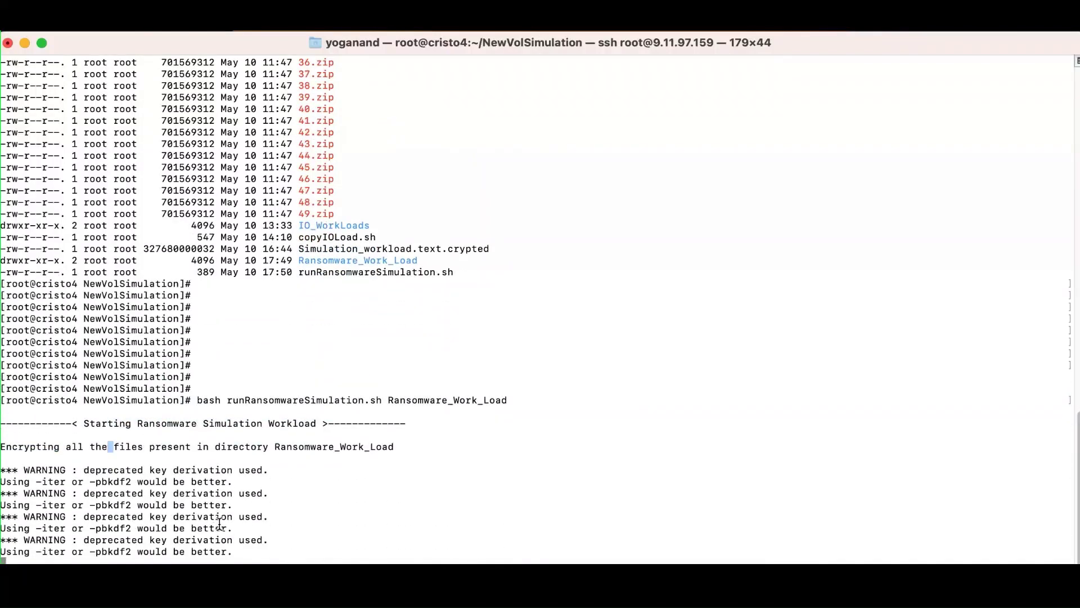
# Let the ransomware simulation on Ransomware_Work_Load finish in Terminal, then add fresh blank prompt lines
pyautogui.click(237, 513)
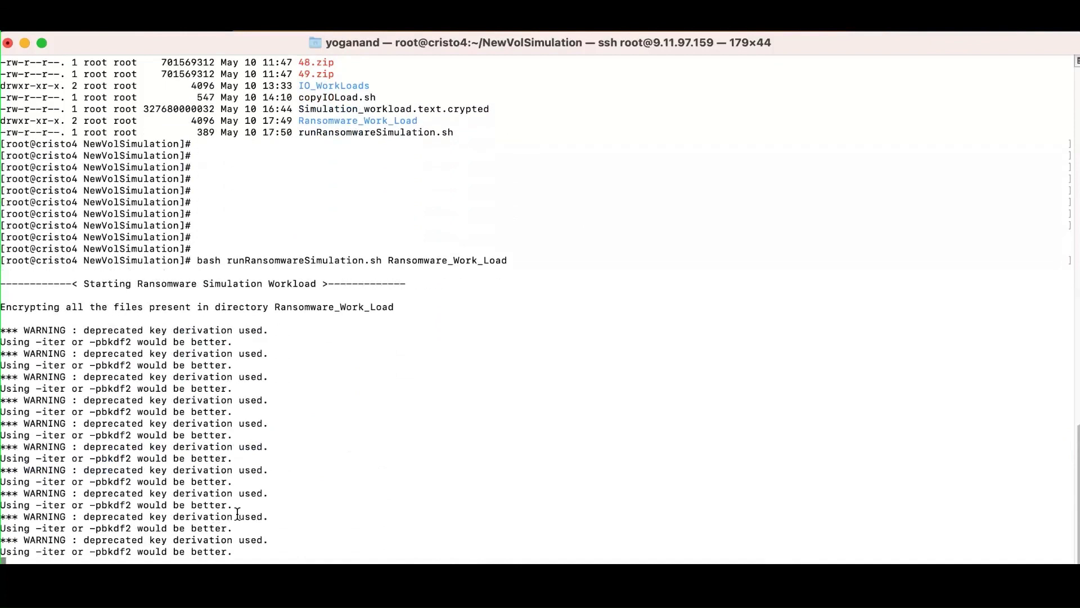
pyautogui.scroll(3, 437, 330)
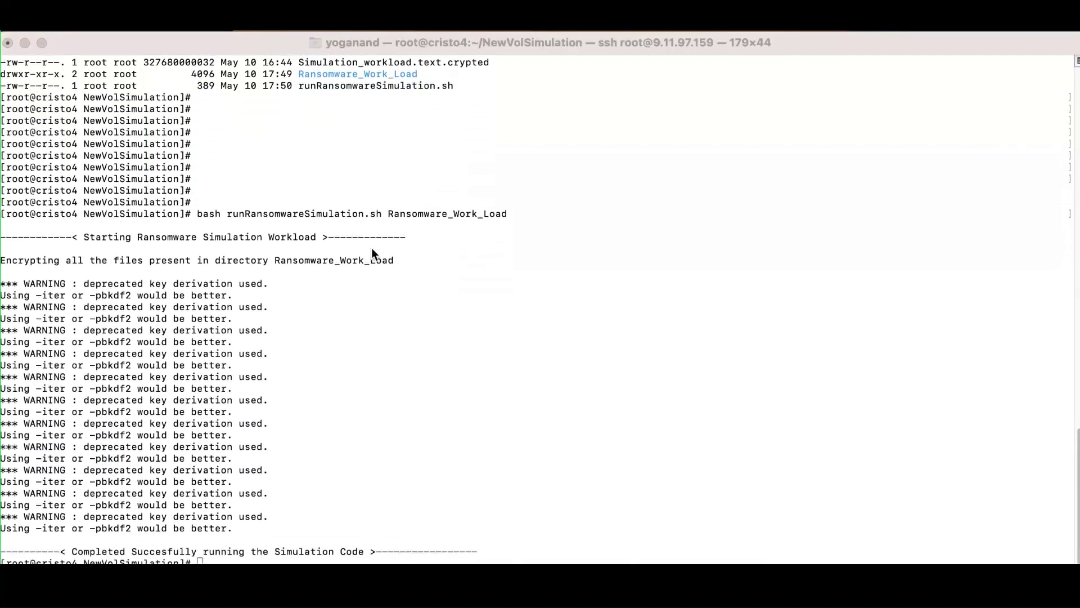
pyautogui.click(115, 526)
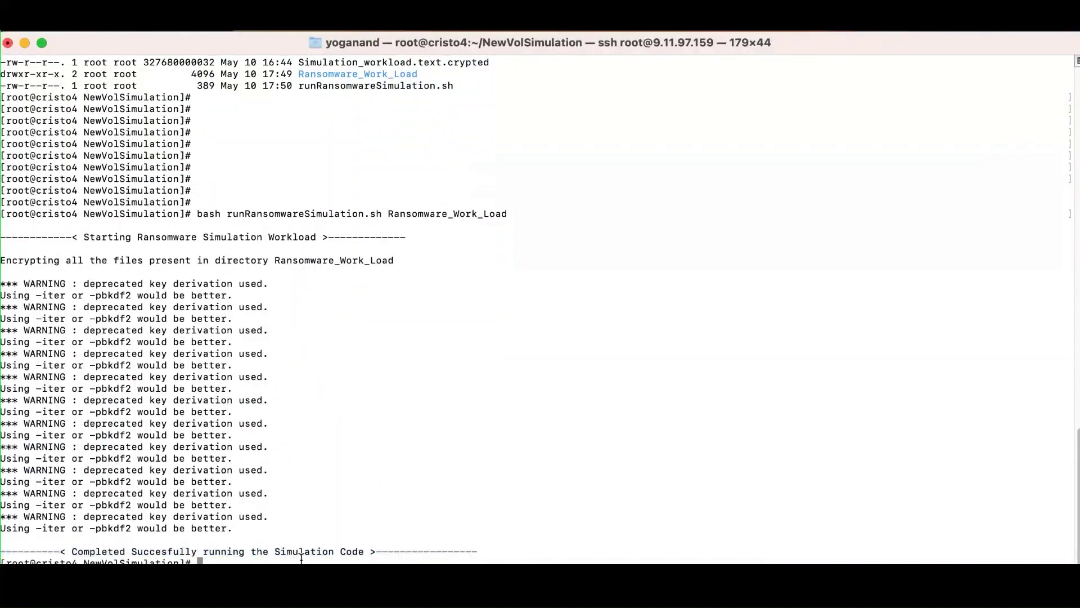
pyautogui.press('Return')
pyautogui.press('Return')
pyautogui.press('Return')
pyautogui.press('Return')
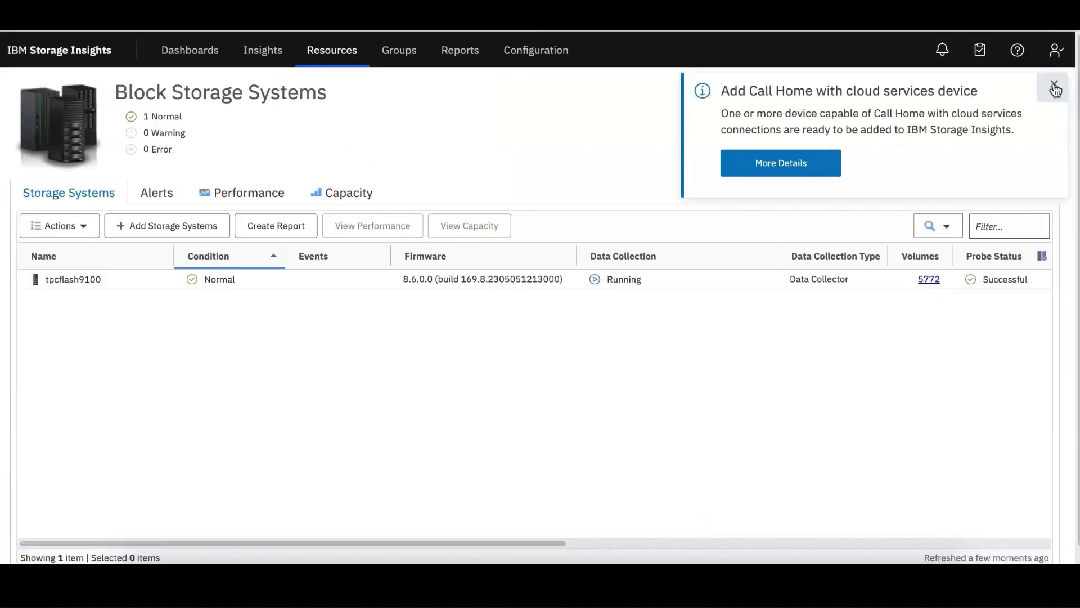
# Dismiss the Call Home notice and open the tpcflash9100 storage system's details
pyautogui.click(1055, 90)
pyautogui.click(287, 283)
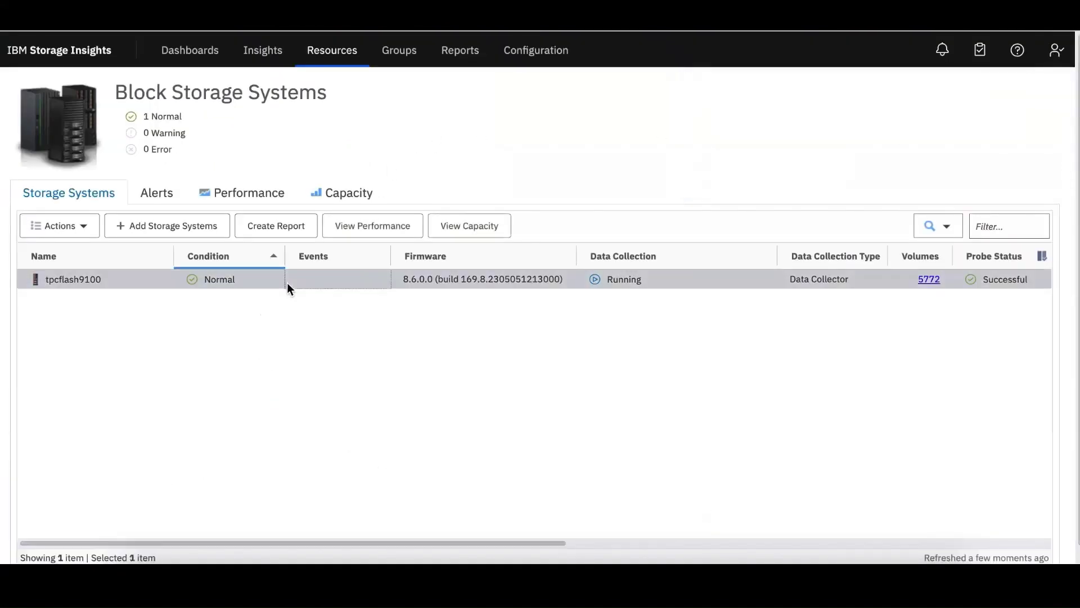
pyautogui.doubleClick(287, 282)
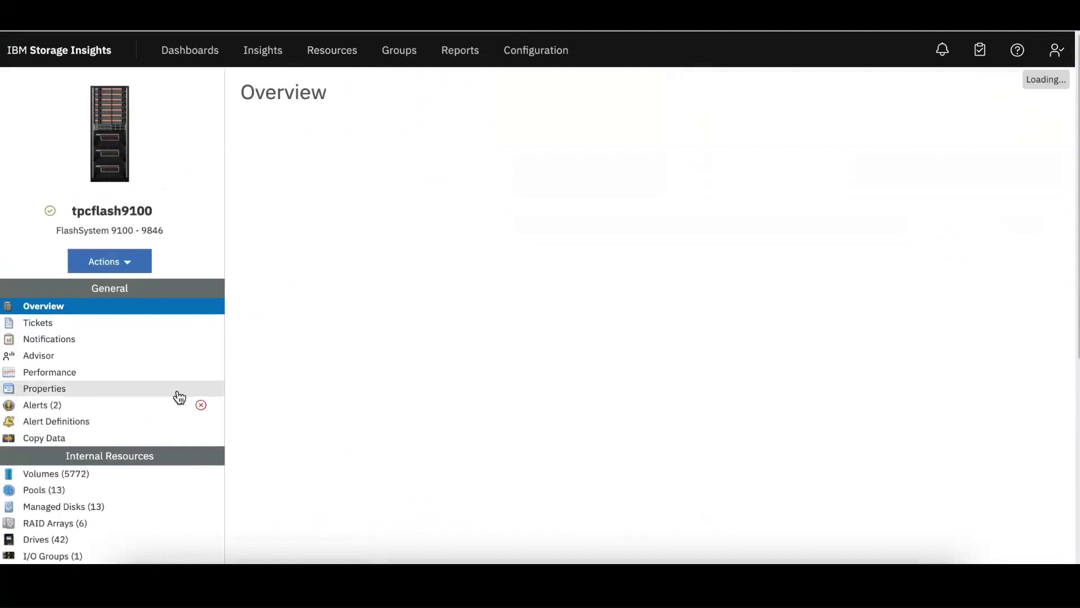
# Check the Anamoly policy's alert definitions and covered resources, then list tpcflash9100's alerts
pyautogui.click(141, 420)
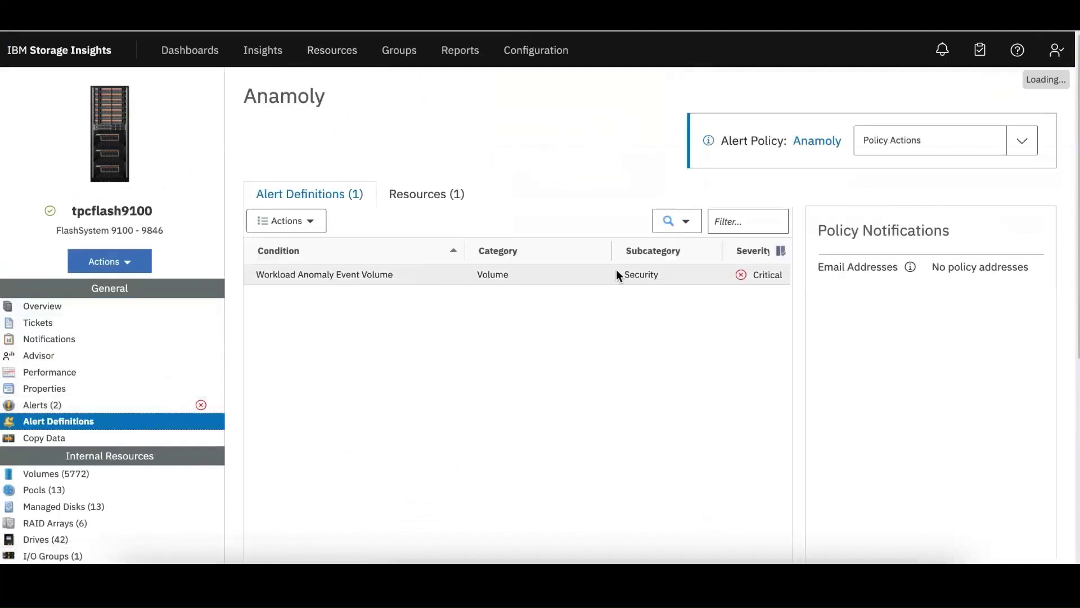
pyautogui.click(443, 202)
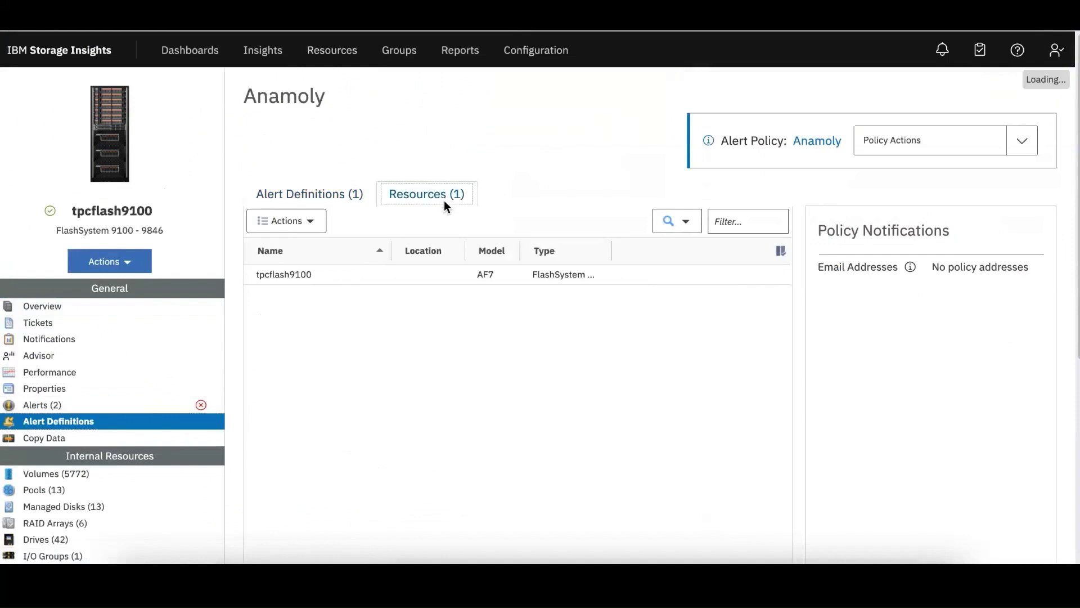
pyautogui.click(325, 198)
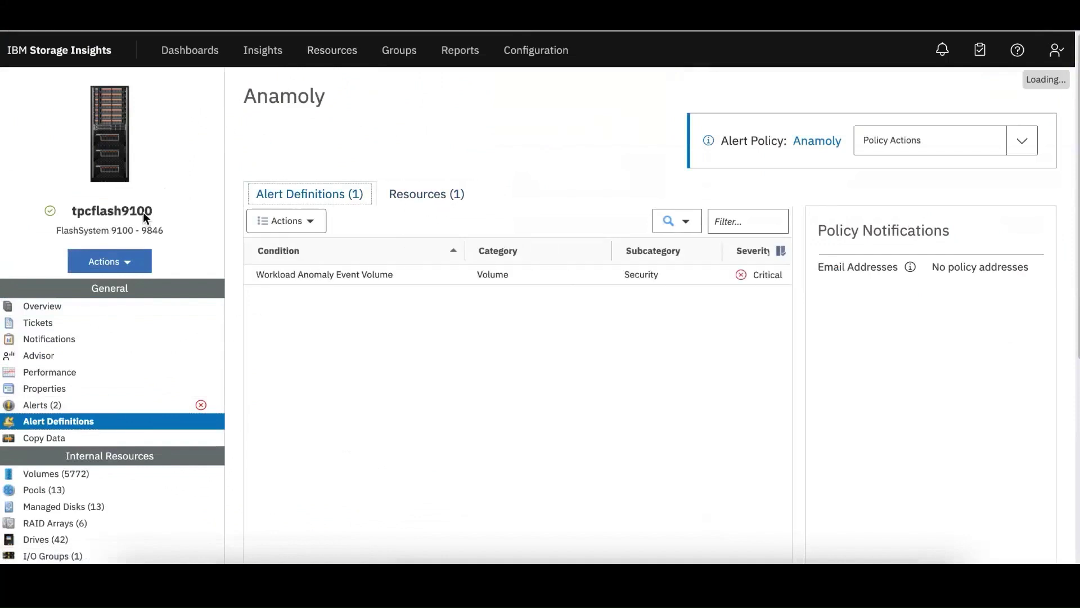
pyautogui.click(73, 407)
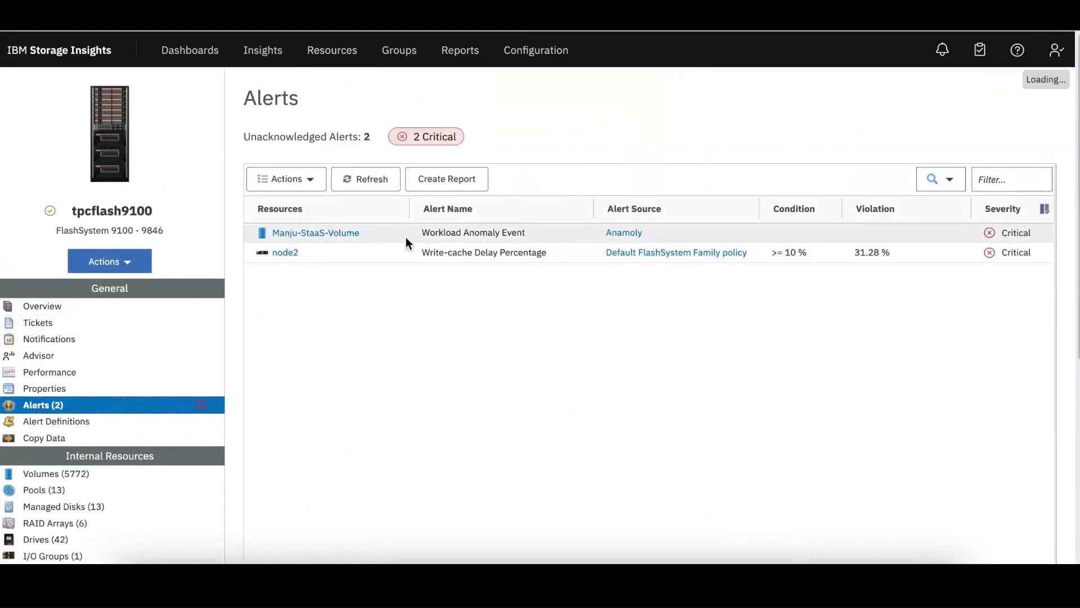
pyautogui.click(406, 237)
pyautogui.doubleClick(417, 235)
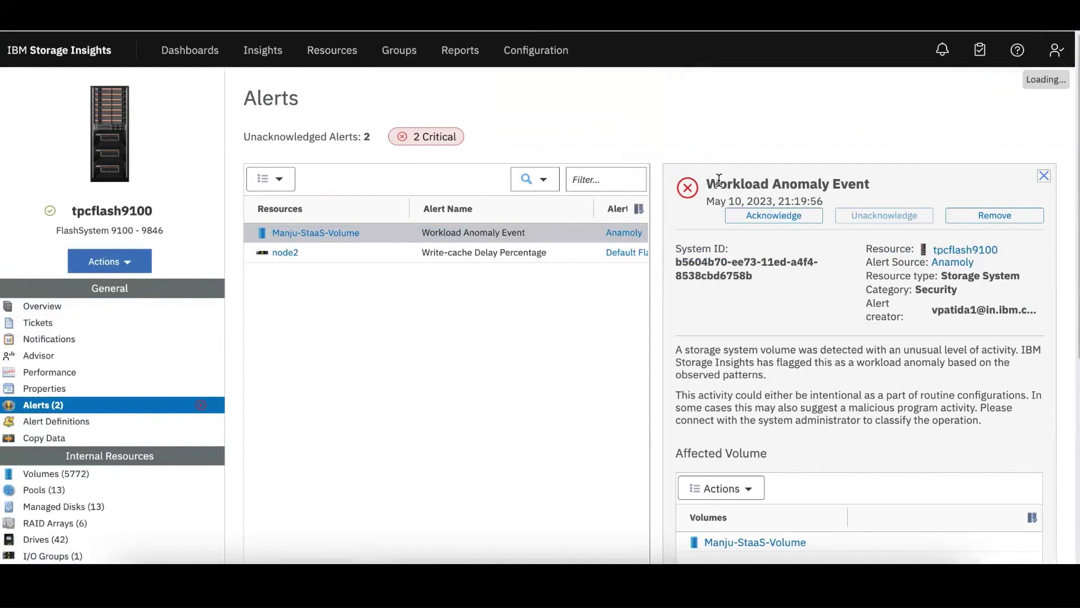
pyautogui.moveTo(719, 183); pyautogui.dragTo(864, 185)
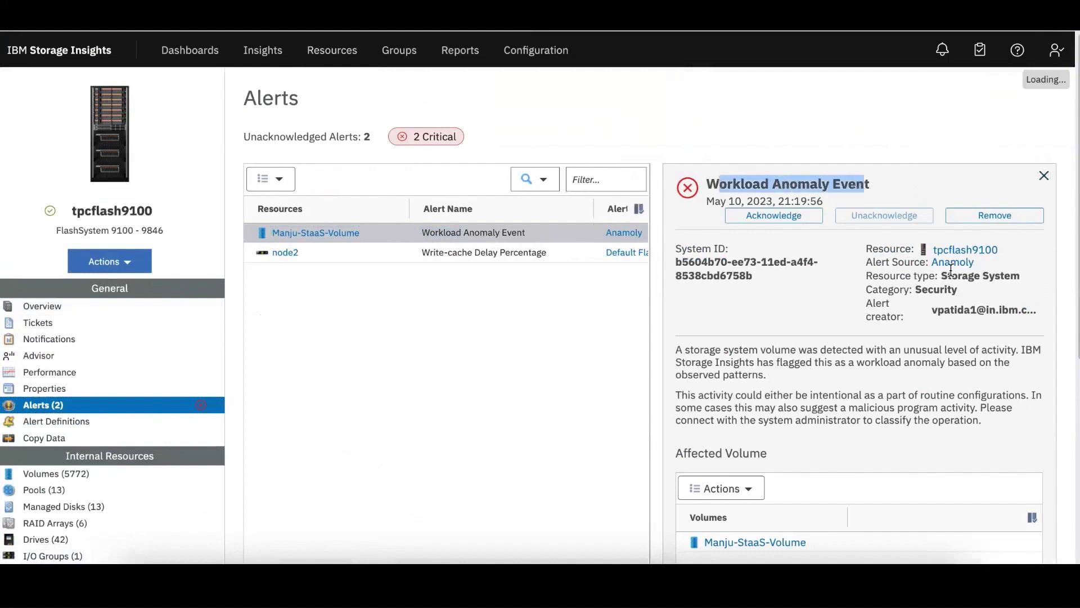
pyautogui.moveTo(678, 356); pyautogui.dragTo(783, 384)
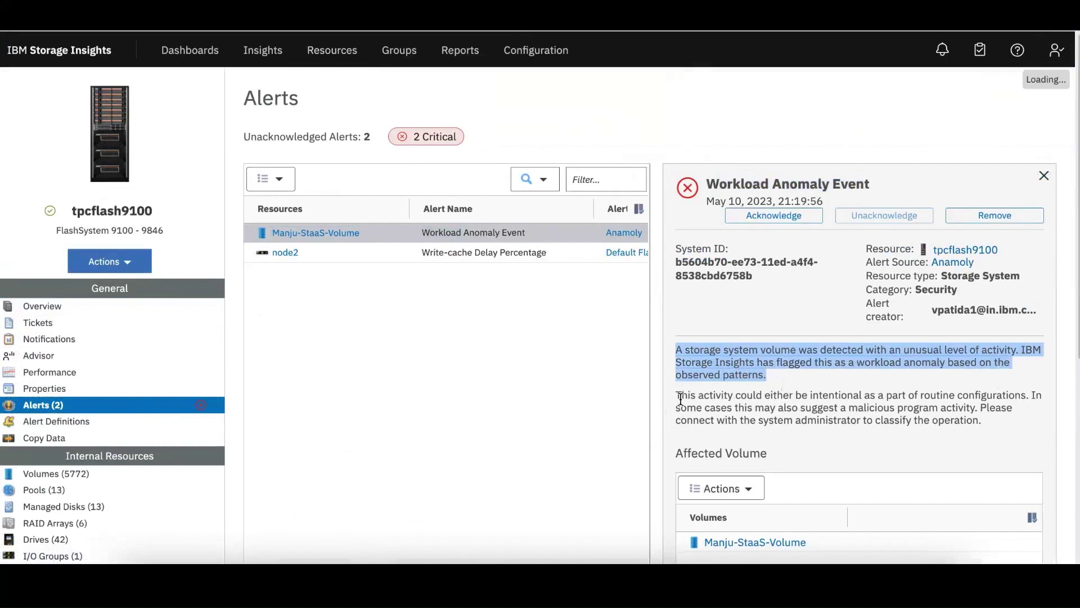
pyautogui.scroll(-1, 789, 444)
pyautogui.scroll(-2, 747, 433)
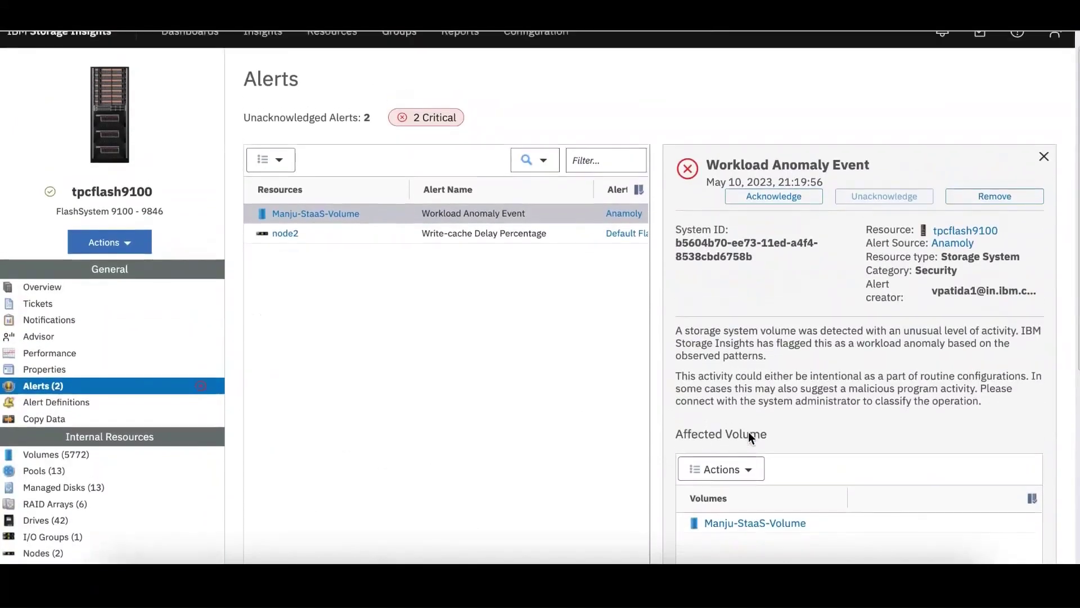
pyautogui.scroll(1, 802, 134)
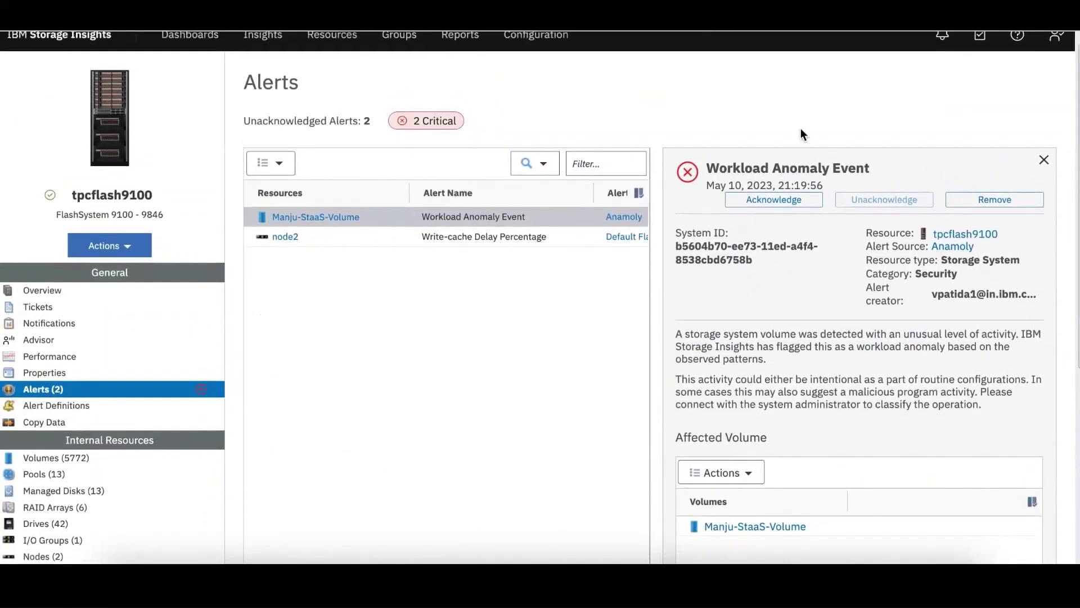
pyautogui.click(776, 198)
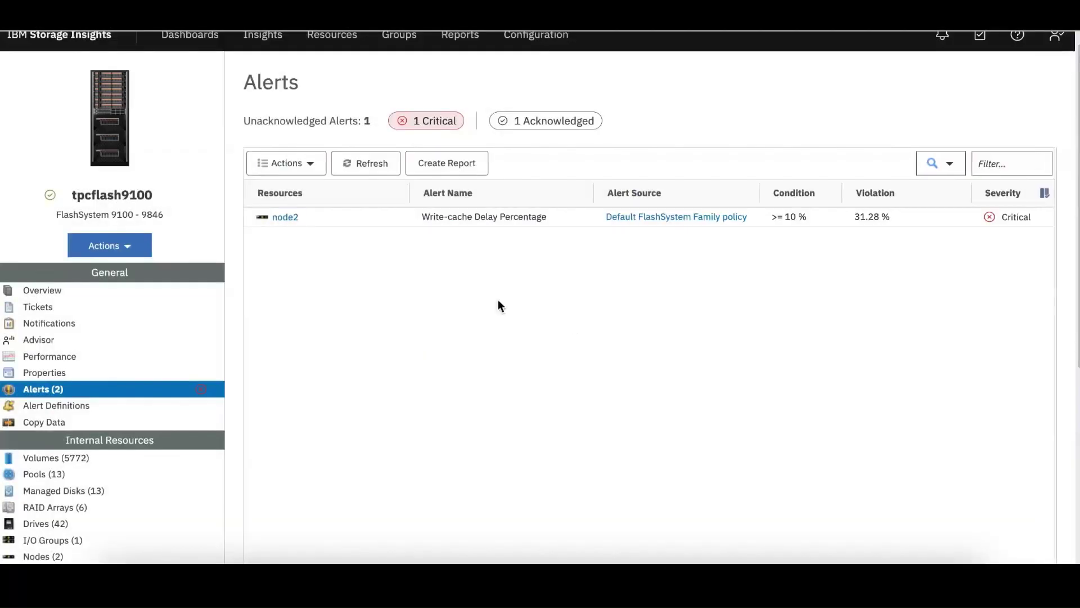
pyautogui.click(542, 119)
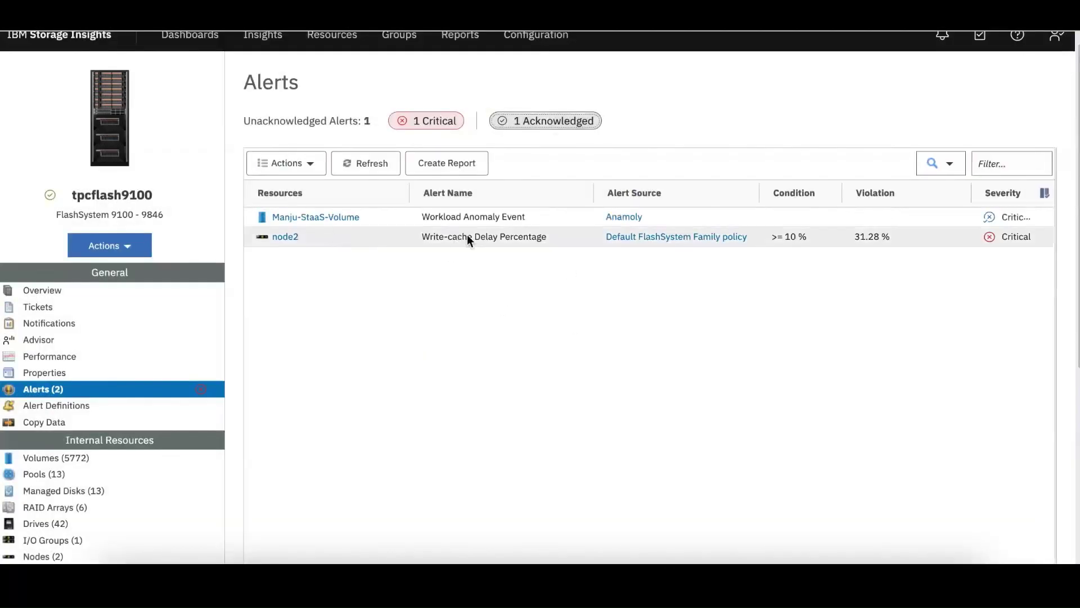
pyautogui.click(476, 218)
pyautogui.rightClick(475, 218)
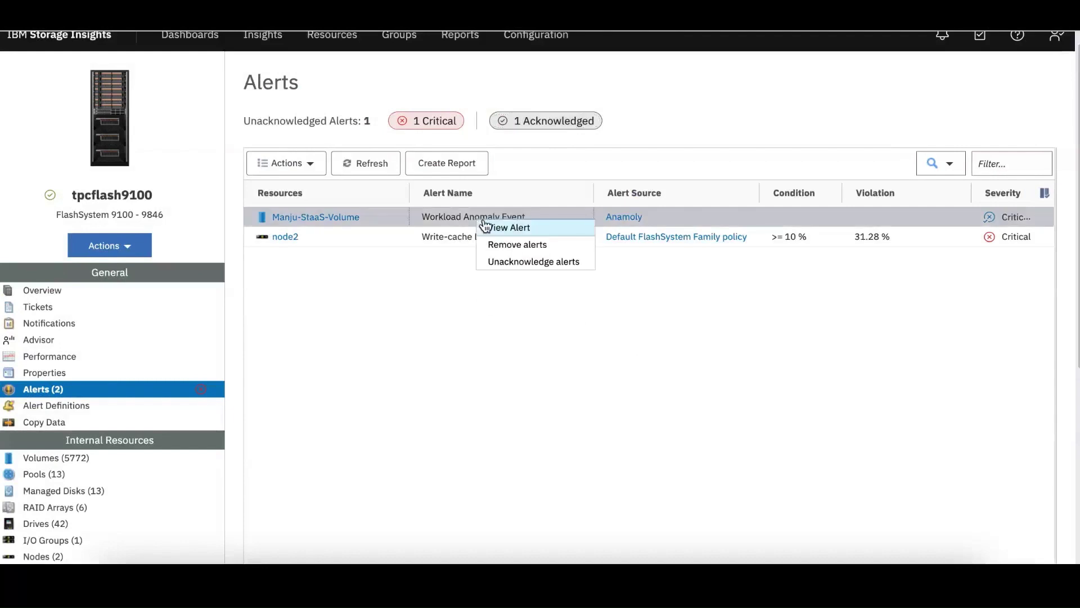
pyautogui.click(513, 260)
pyautogui.scroll(-3, 511, 252)
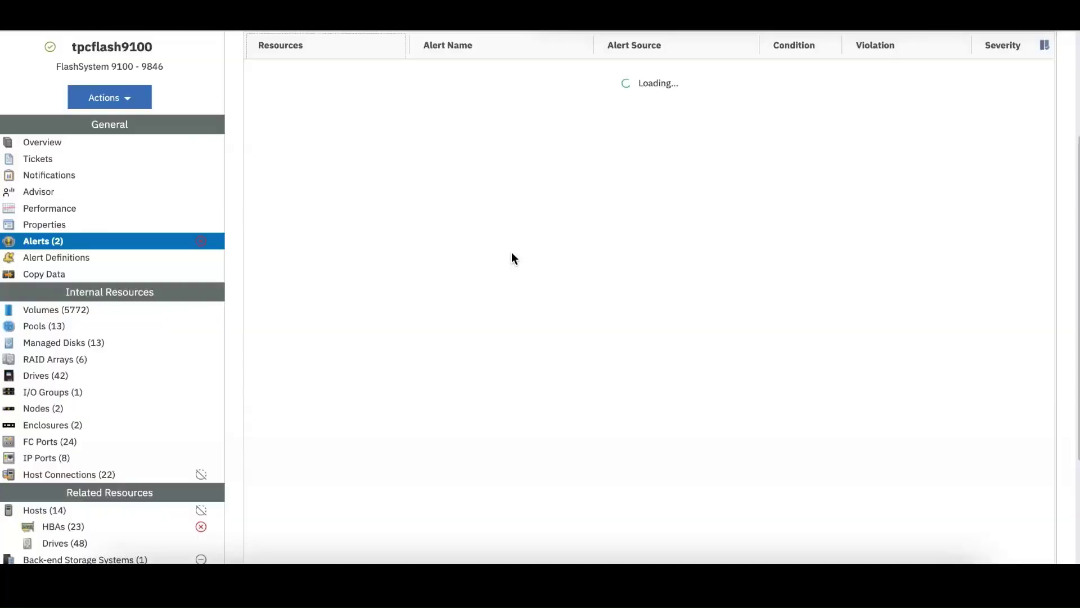
pyautogui.scroll(3, 554, 202)
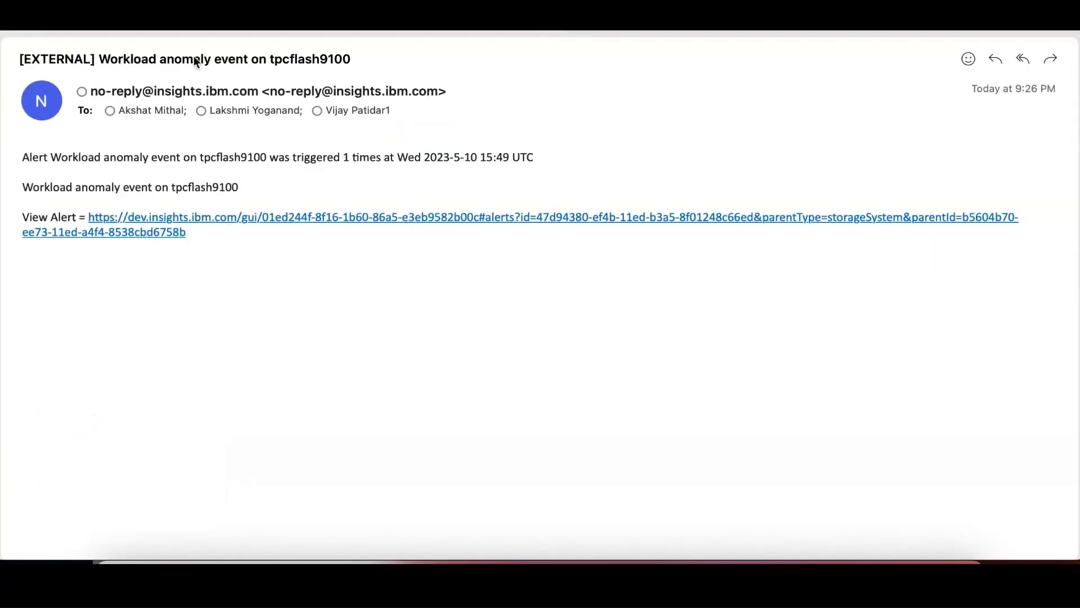
# Read the '[EXTERNAL] Workload anomaly event on tpcflash9100' email in Outlook, then return to Storage Insights
pyautogui.click(25, 558)
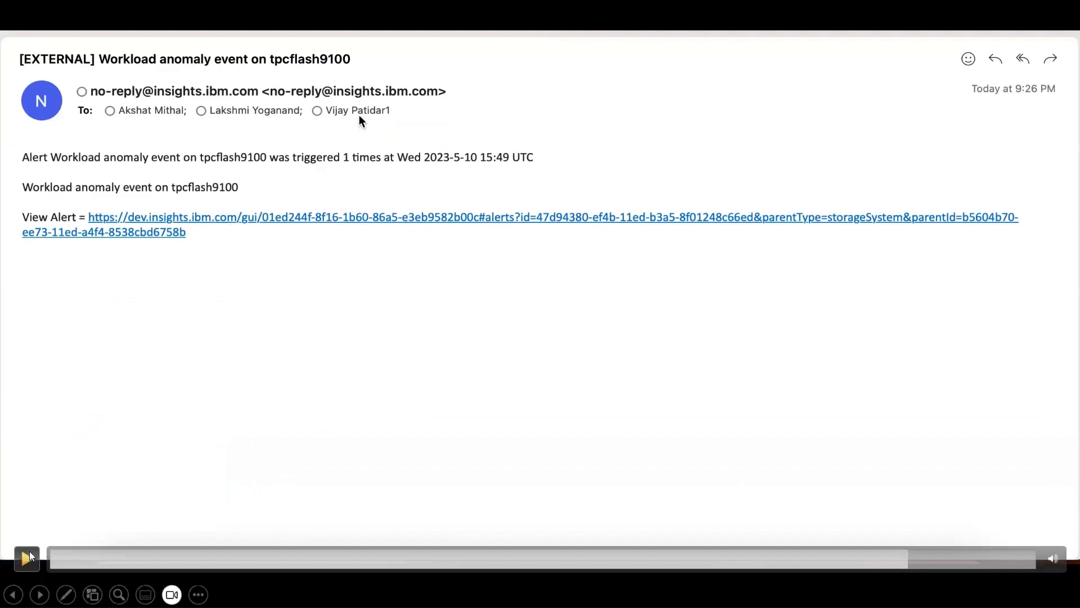
pyautogui.click(28, 557)
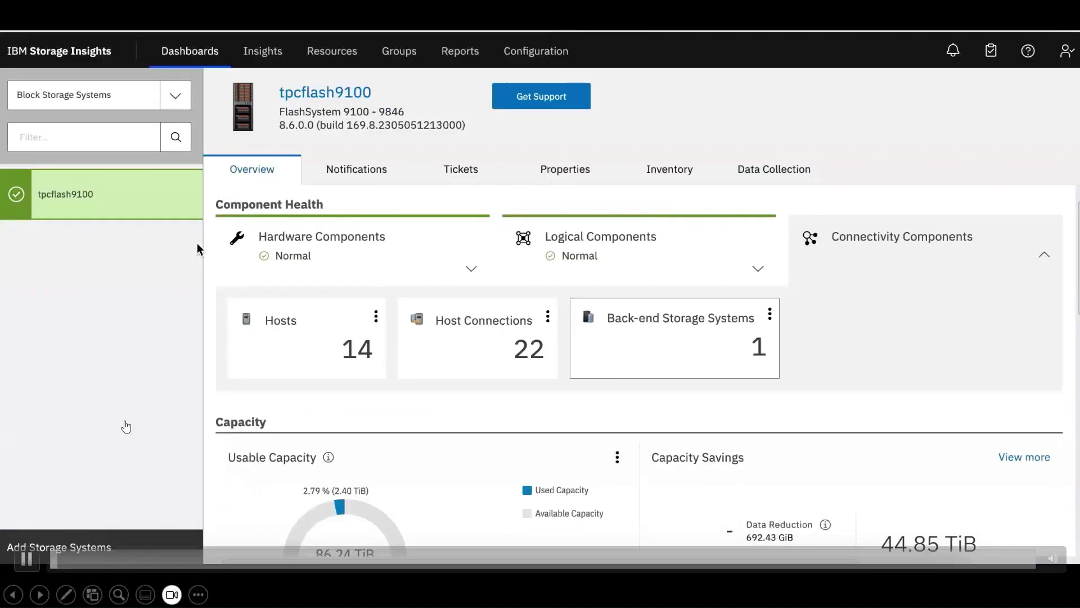